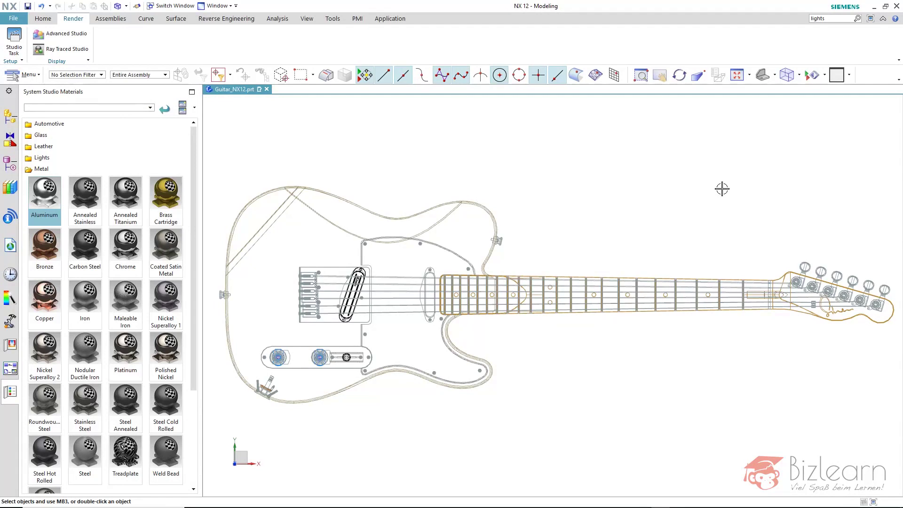
Display the guitar as shaded with edges, switch it to Advanced Studio rendering, and tilt the view
right_click(670, 171)
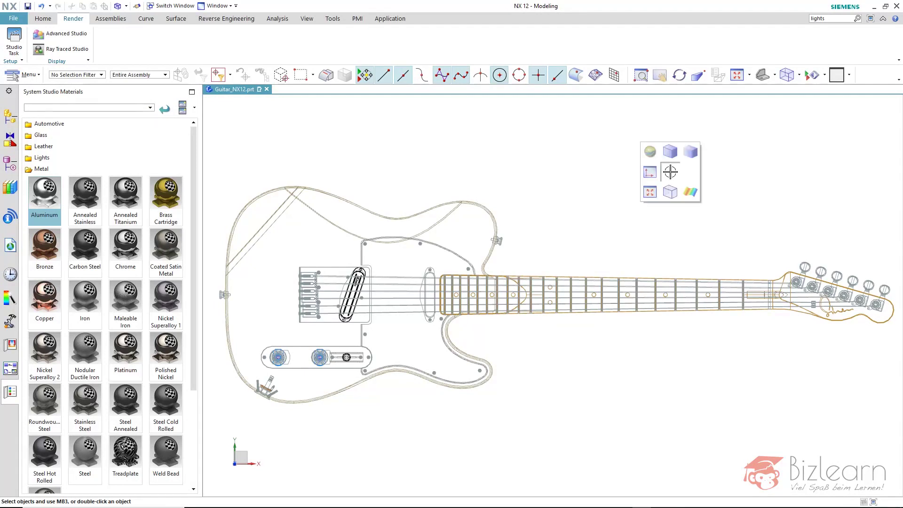
left_click(669, 154)
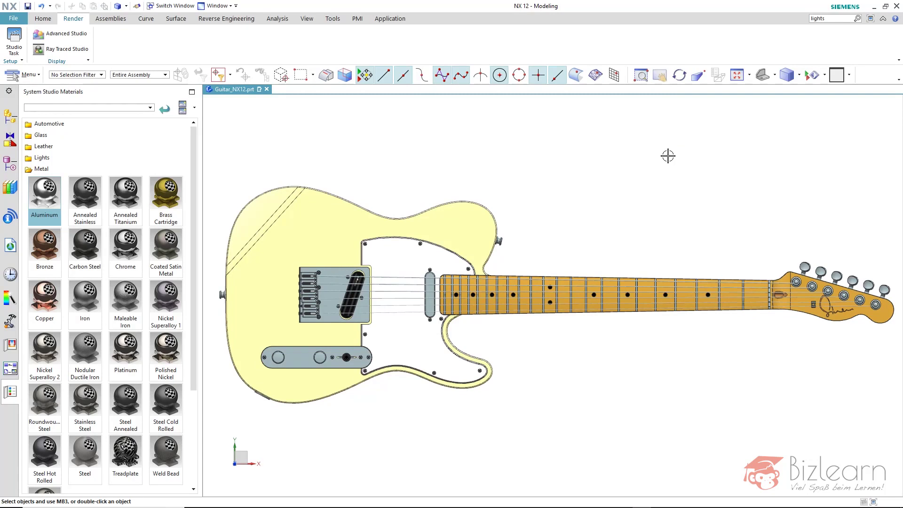
right_click(668, 156)
left_click(648, 136)
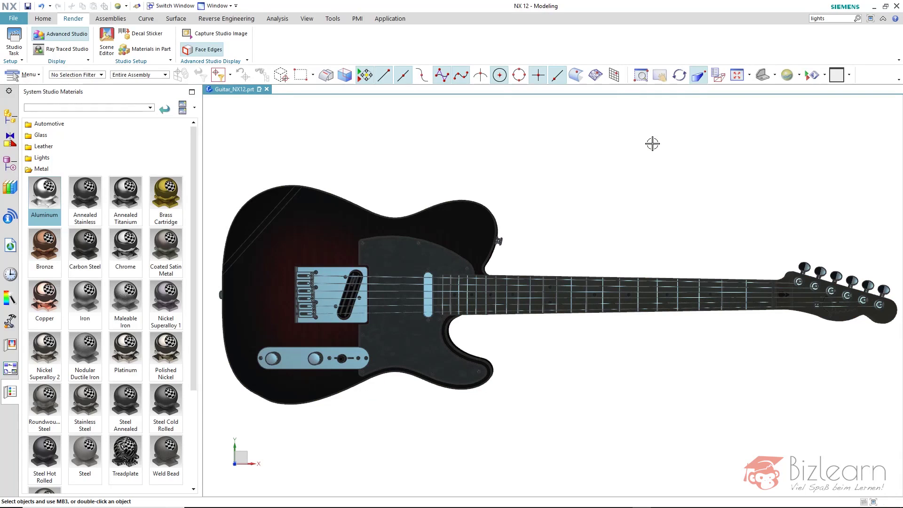
middle_click_drag(637, 193, 633, 168)
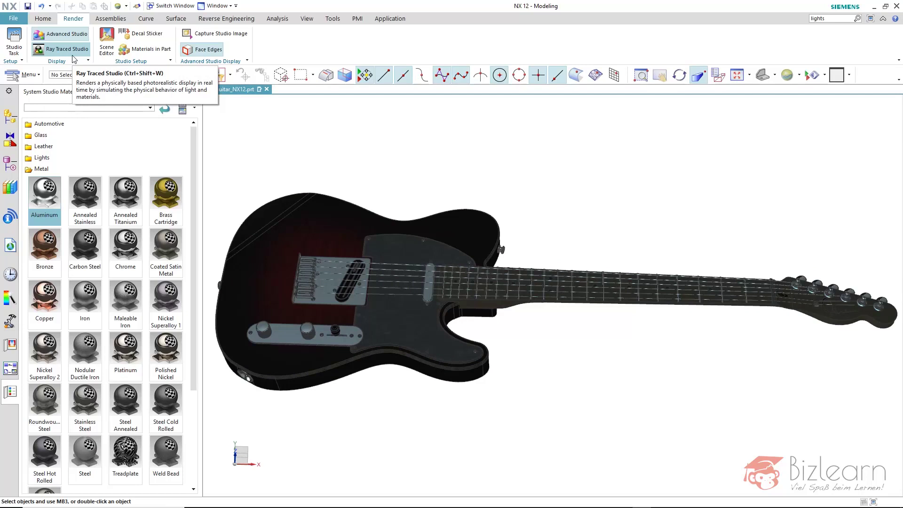
Try an environment intensity of 0.24 for Advanced Studio and return it to 0.04
left_click(109, 58)
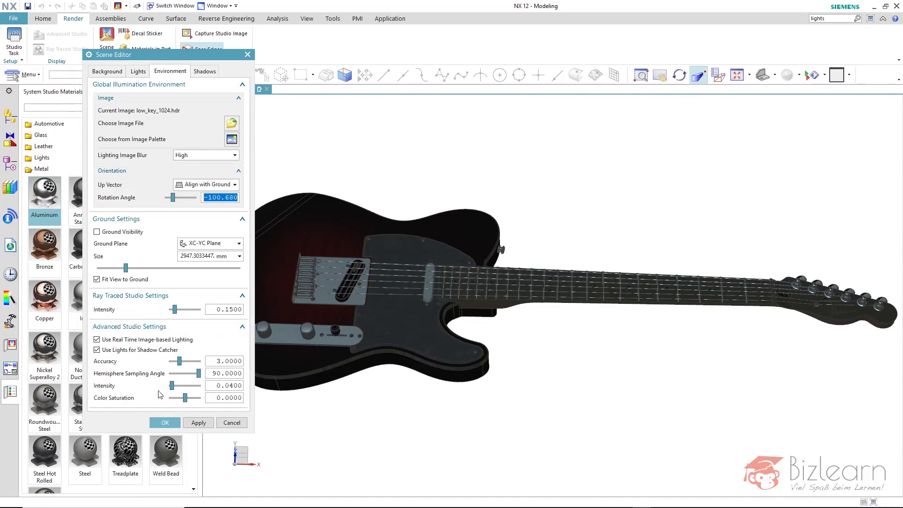
left_click(172, 387)
left_click_drag(172, 387, 177, 386)
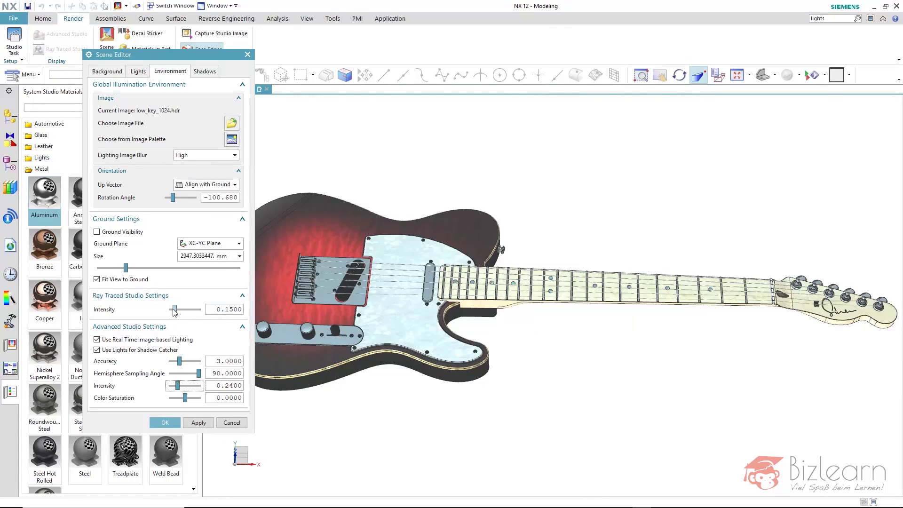
left_click_drag(177, 389, 171, 387)
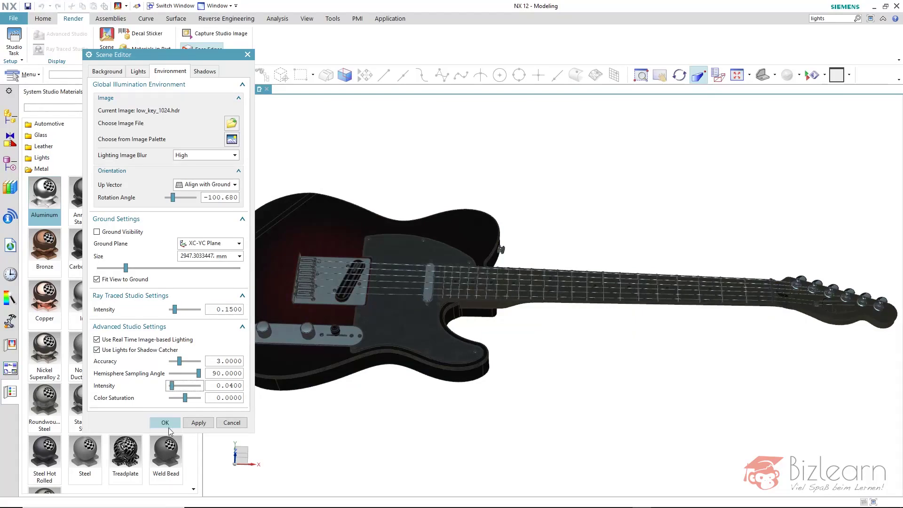
left_click(166, 423)
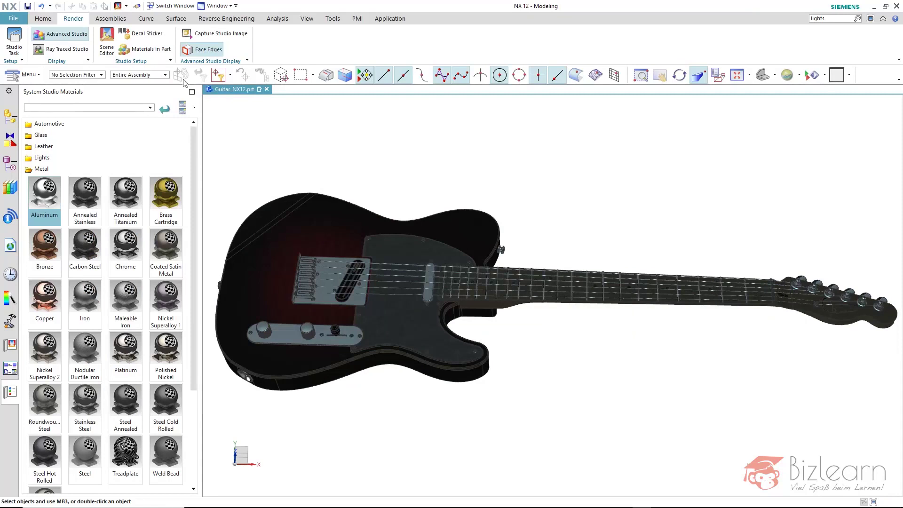
Start a ray-traced rendering of the guitar in Fast Interactive mode and rotate the guitar to a new angle
left_click(66, 49)
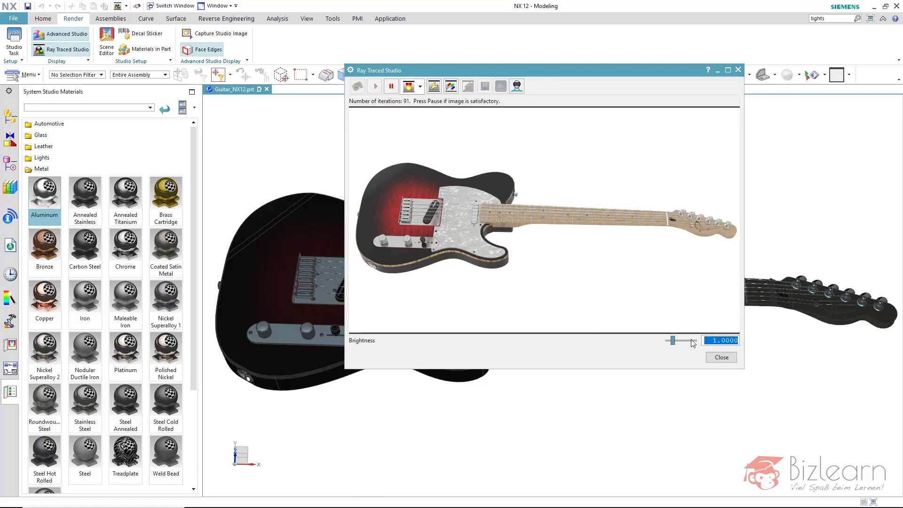
left_click(420, 86)
left_click(408, 128)
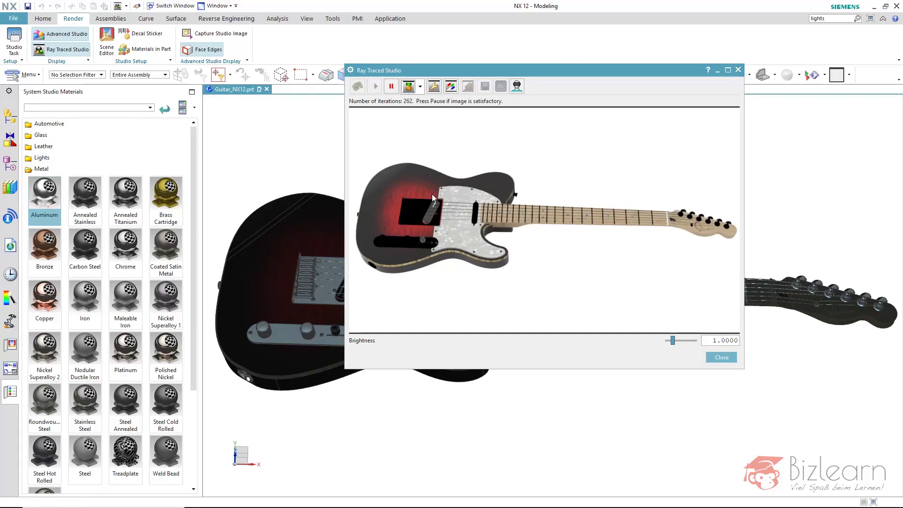
middle_click_drag(492, 166, 475, 172)
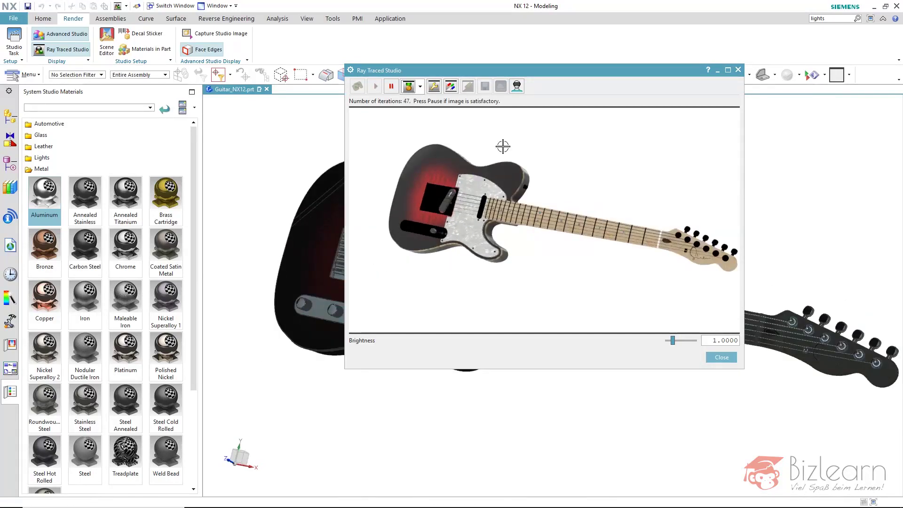
Widen the ray-traced render window and set the static image output to a user-defined size with High resolution
left_click(435, 87)
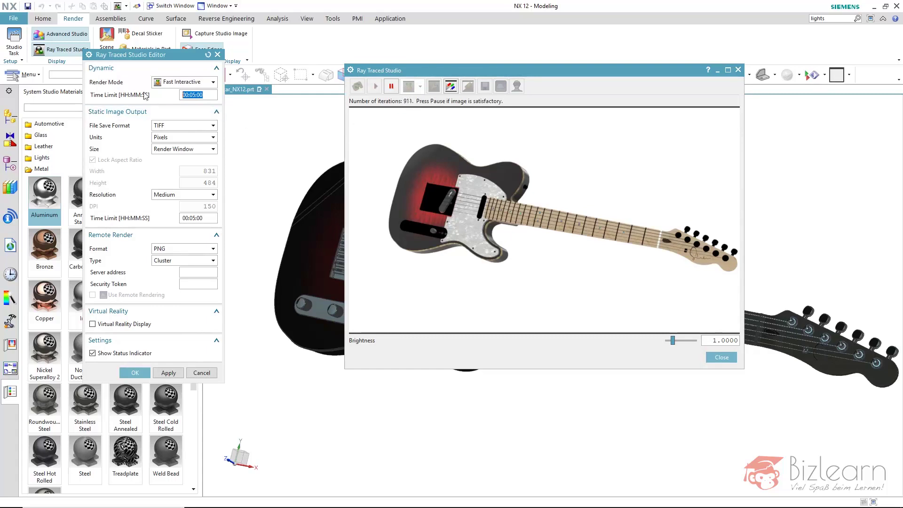
left_click(132, 72)
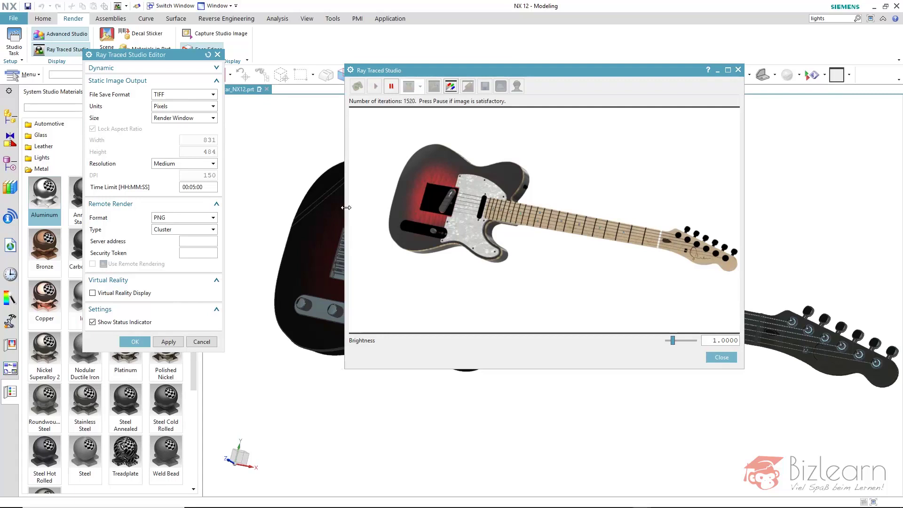
left_click_drag(346, 208, 286, 203)
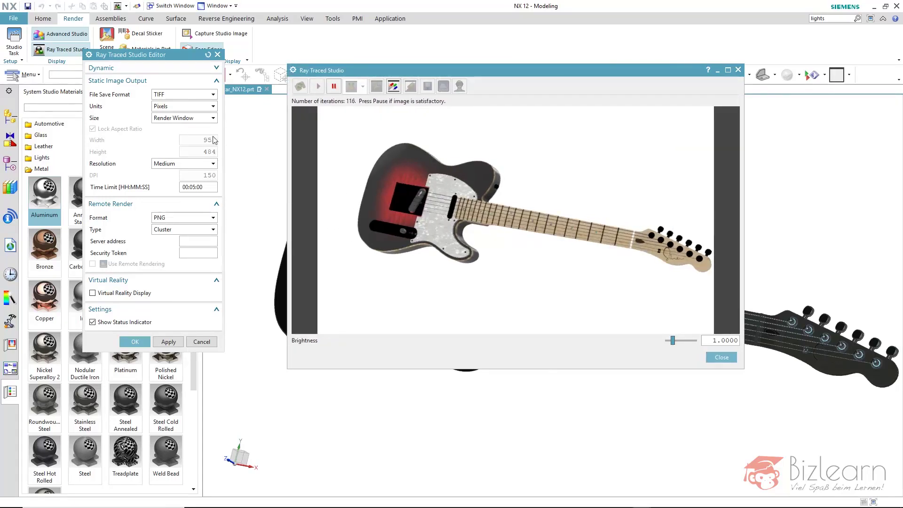
left_click(191, 120)
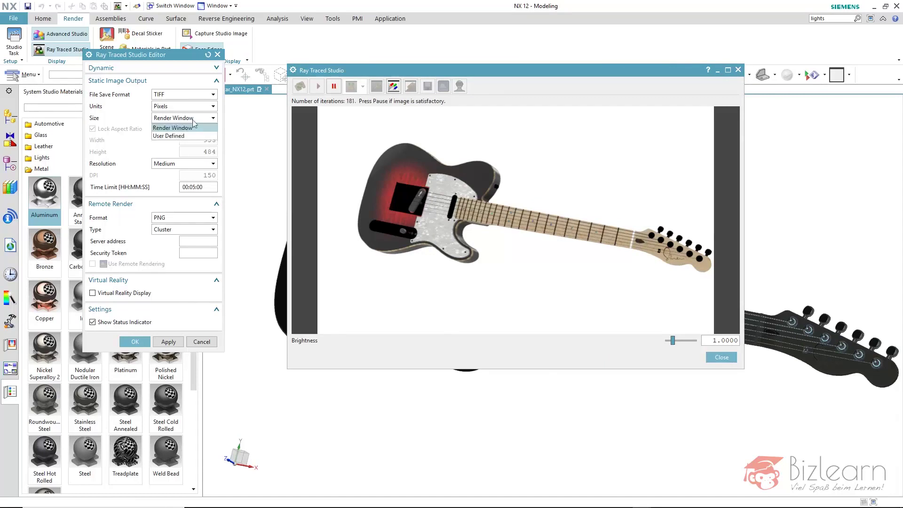
left_click(191, 133)
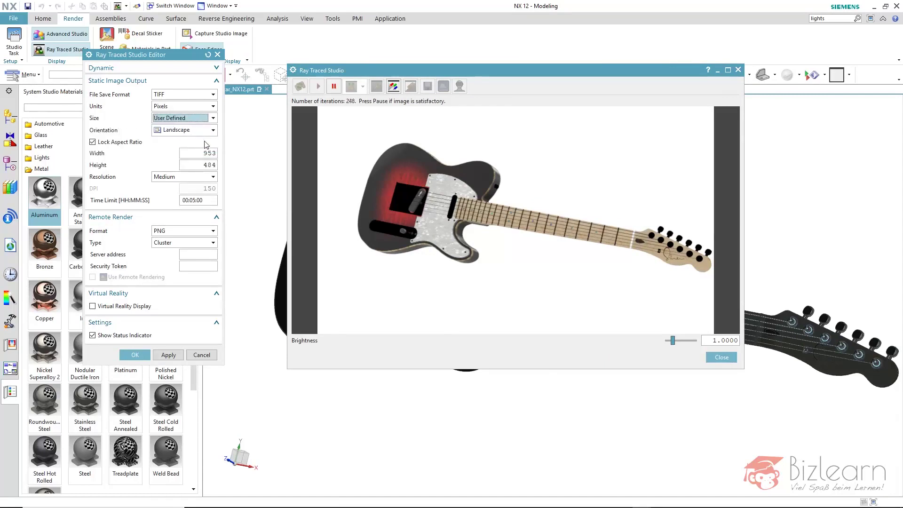
double_click(213, 155)
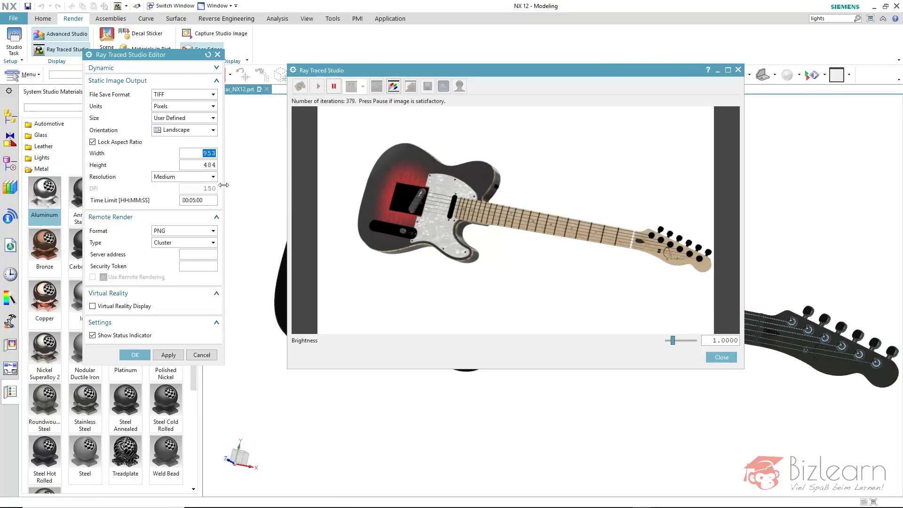
left_click(211, 180)
left_click(211, 187)
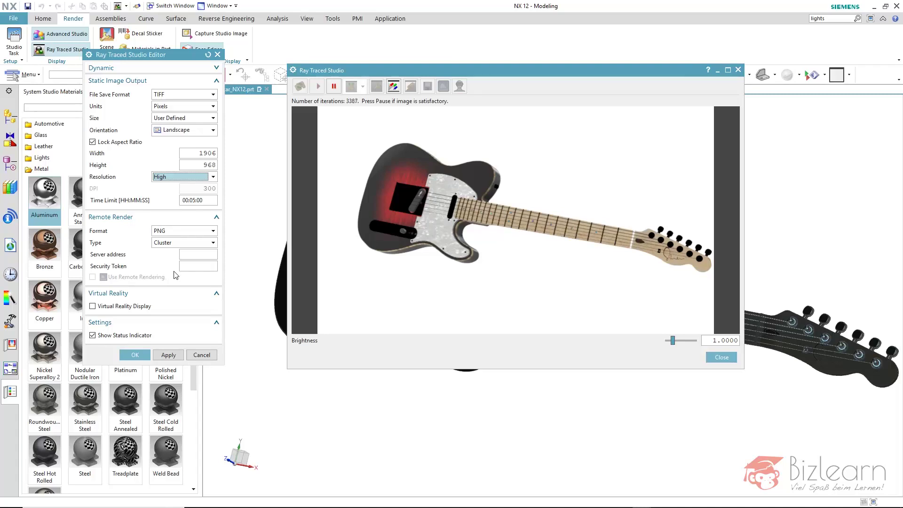
left_click(142, 358)
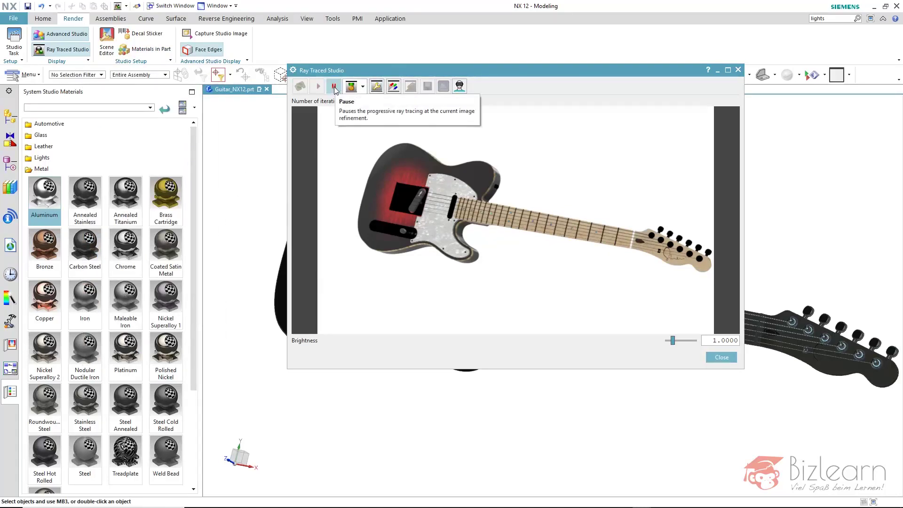
Pause the interactive ray tracing and render a static image of the guitar, pausing it at the current refinement
left_click(335, 86)
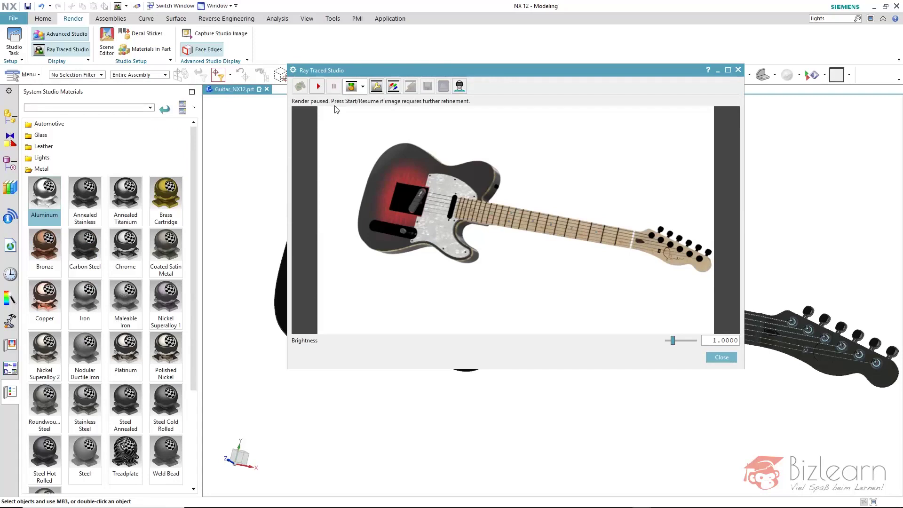
left_click(393, 88)
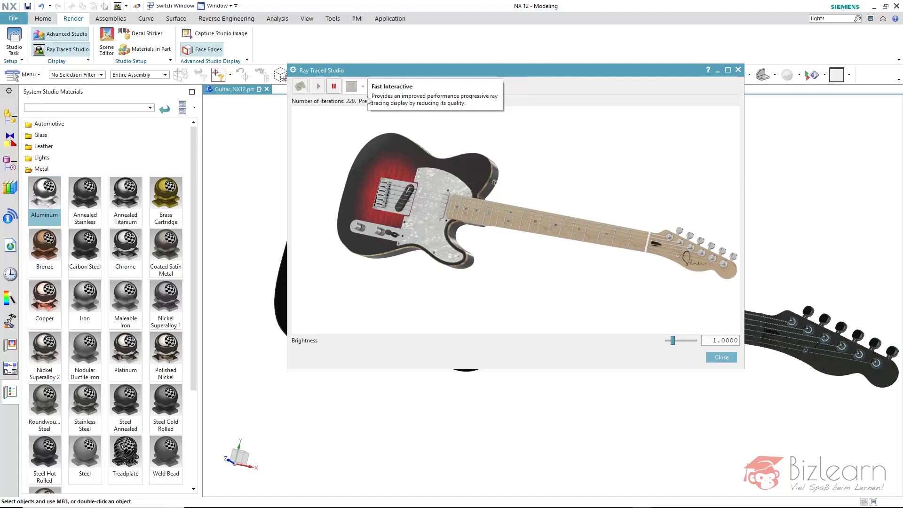
left_click(332, 89)
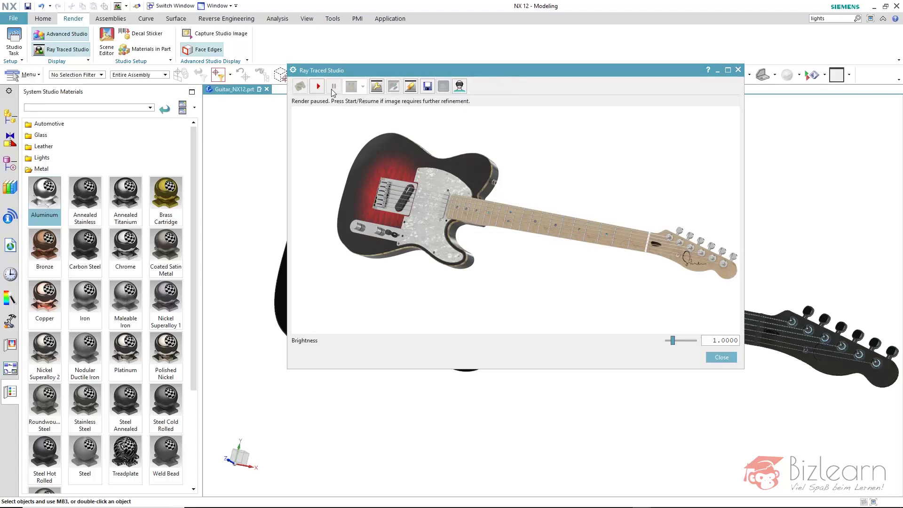
Try to save the static image as a PNG with transparent background, declining to replace the existing Guitar_NX12.png
left_click(428, 87)
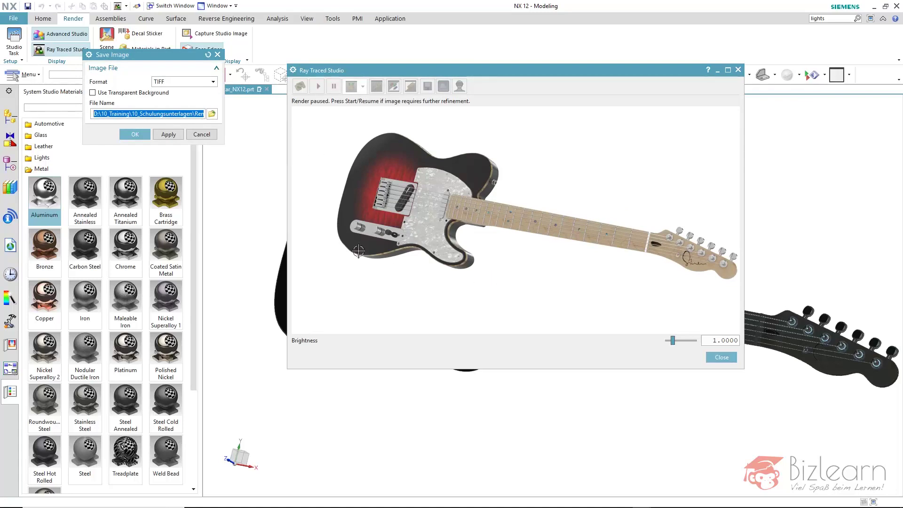
left_click(129, 95)
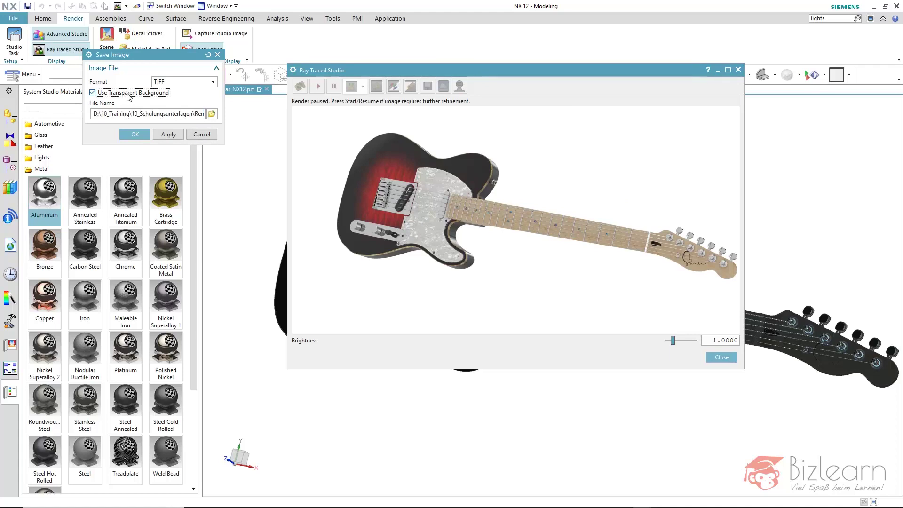
left_click(177, 83)
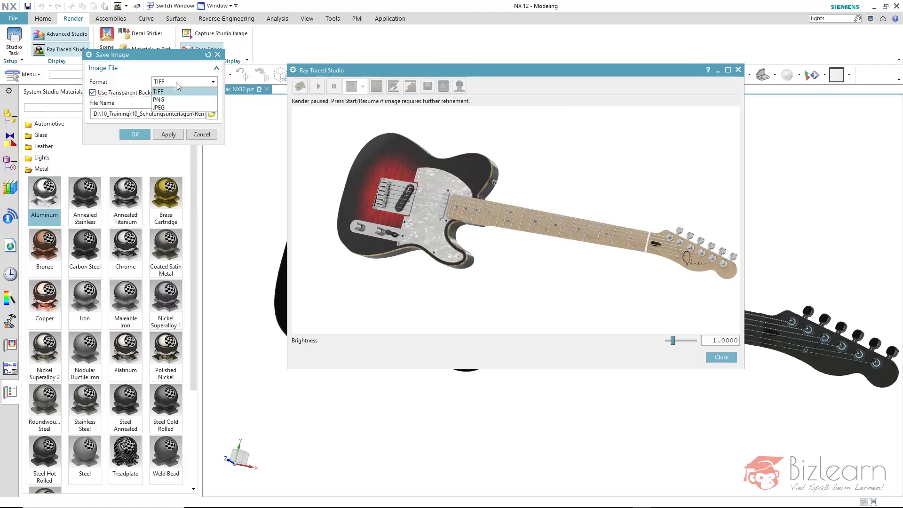
left_click(172, 108)
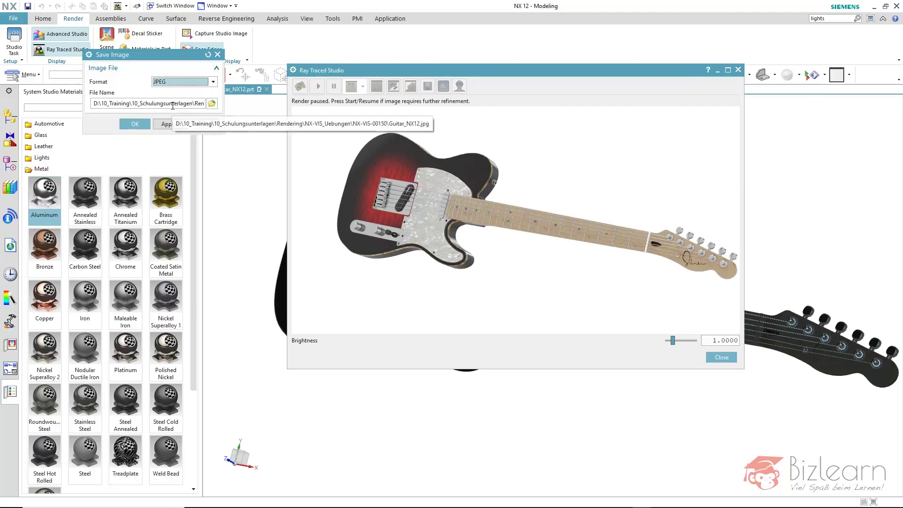
left_click(183, 83)
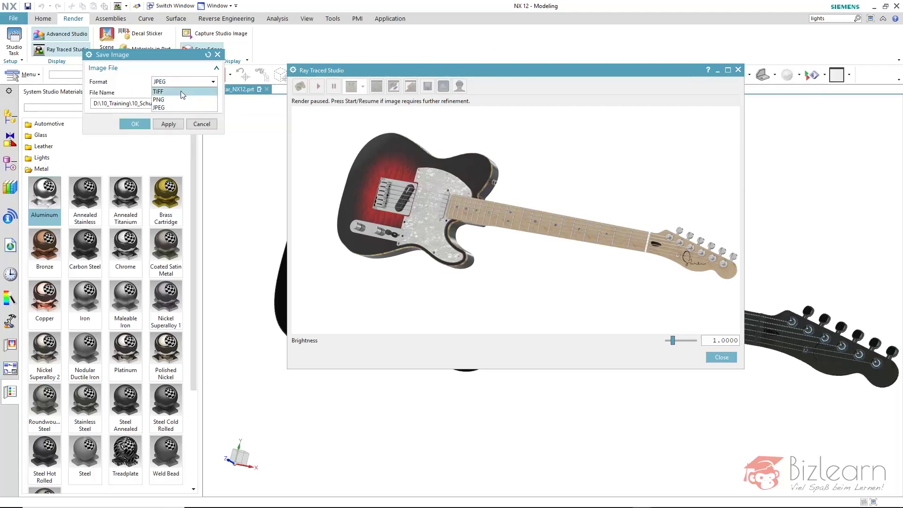
left_click(183, 100)
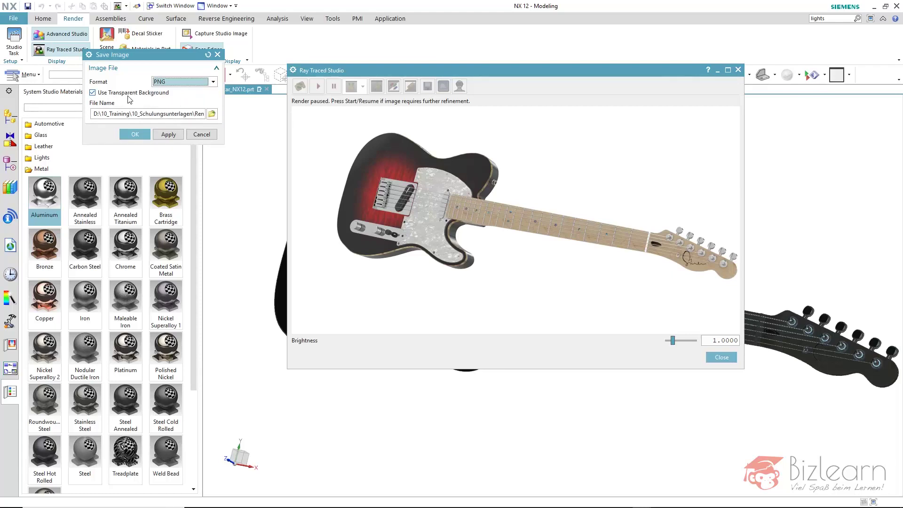
left_click(141, 134)
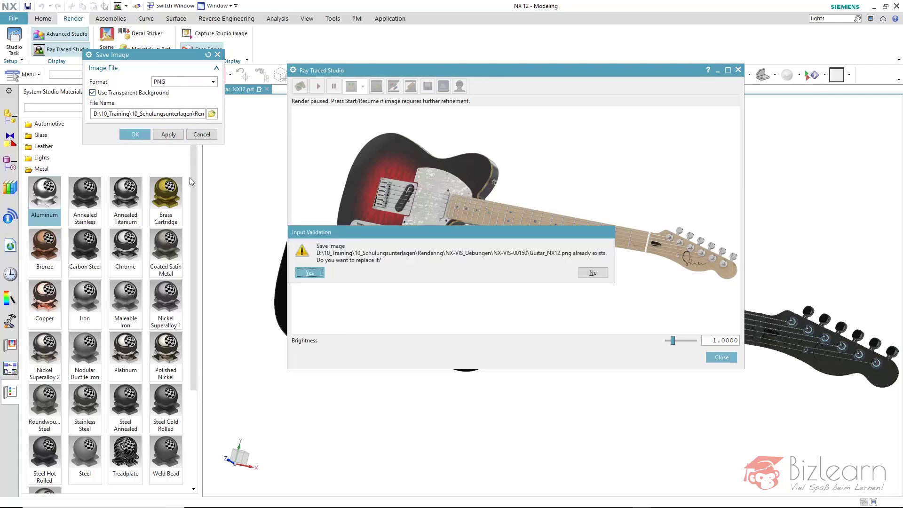
left_click(592, 273)
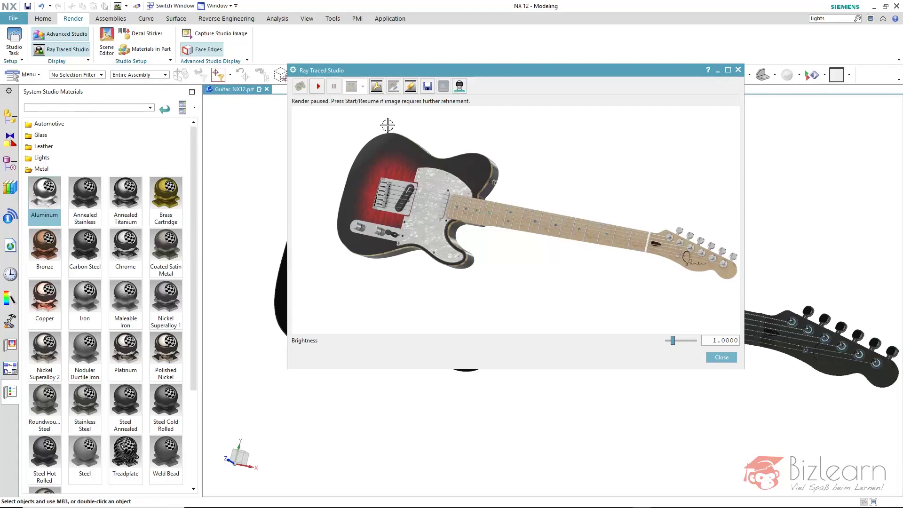
Return to the interactive ray-traced display and rotate the guitar to a flatter viewing angle
left_click(410, 86)
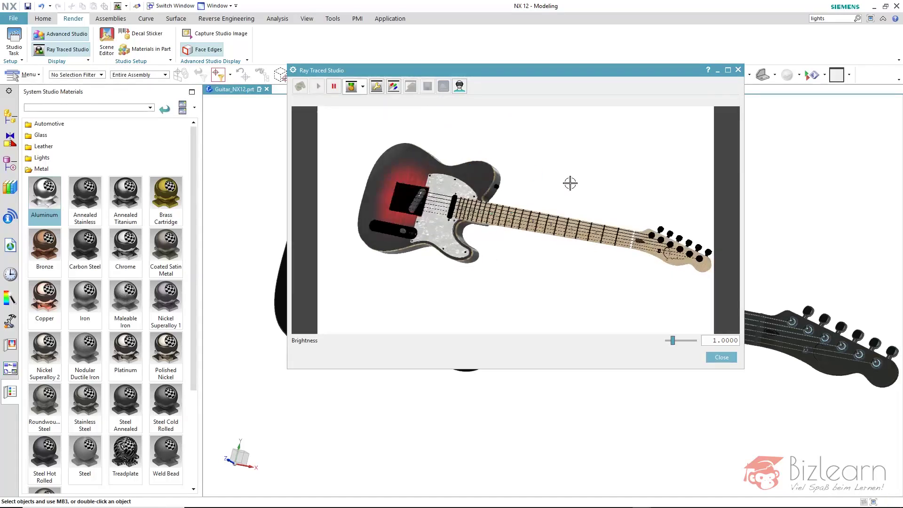
middle_click_drag(571, 183, 591, 158)
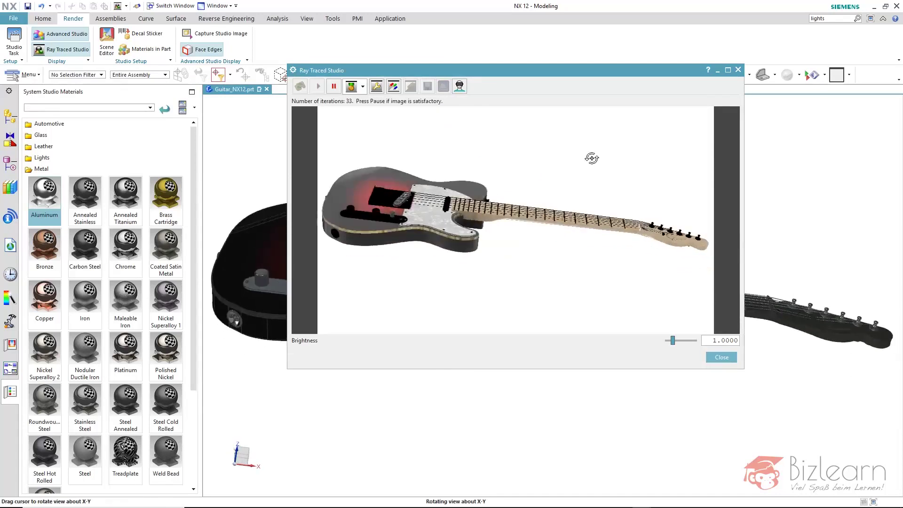